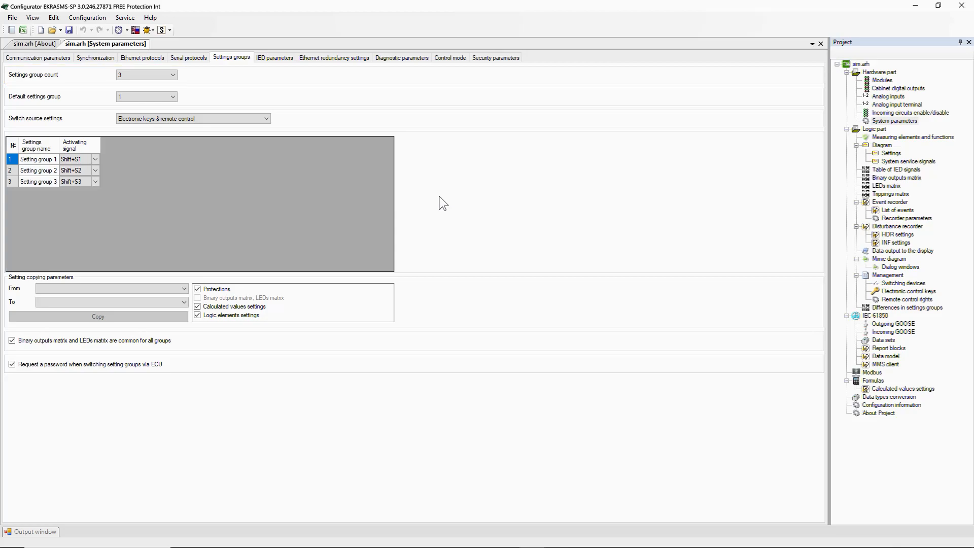
Set the settings group count to 4.
{"action": "left_click", "coordinate": [172, 75]}
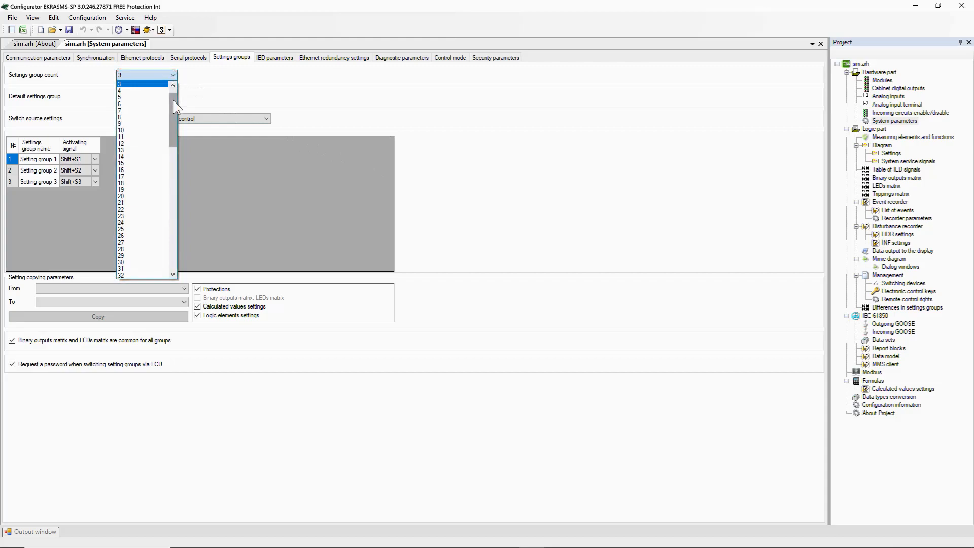
{"action": "left_click_drag", "start_coordinate": [173, 101], "coordinate": [174, 259]}
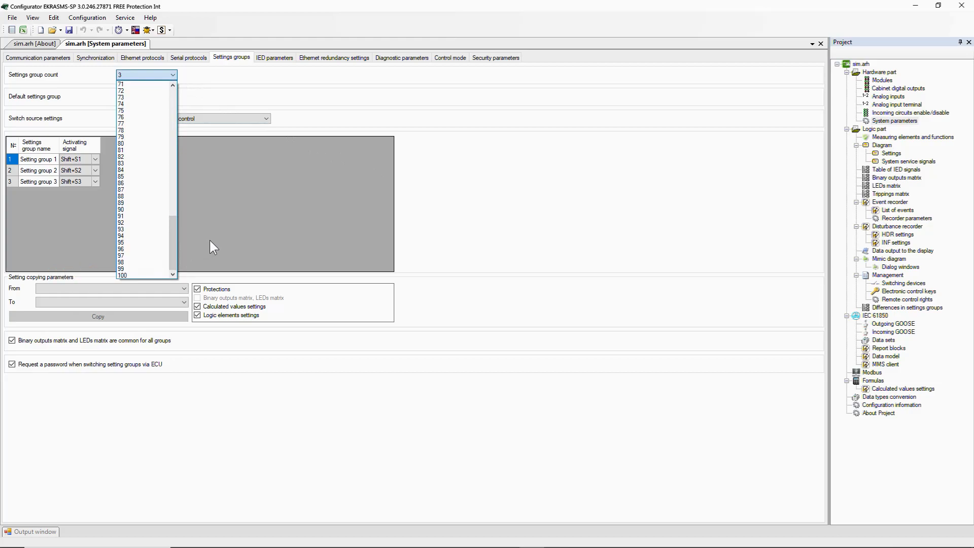
{"action": "left_click_drag", "start_coordinate": [174, 235], "coordinate": [176, 82]}
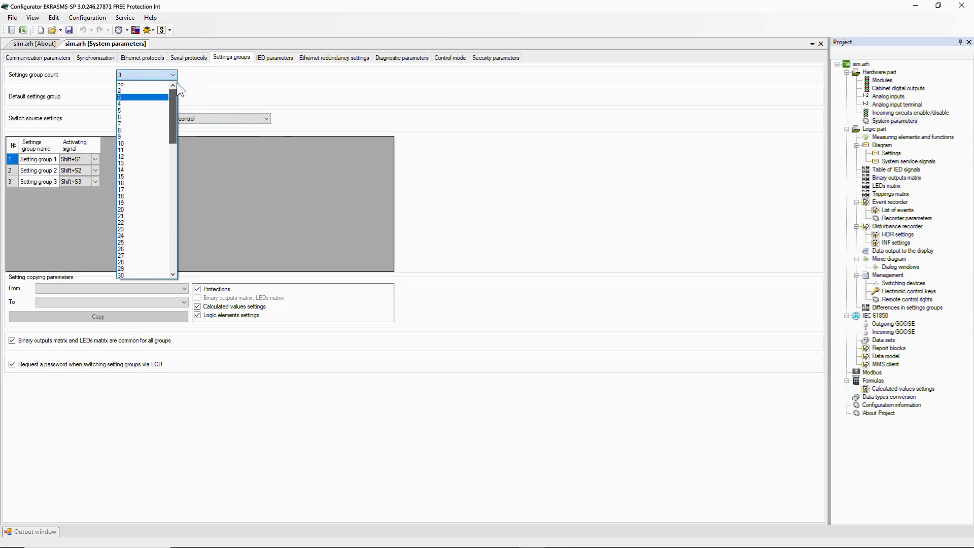
{"action": "left_click", "coordinate": [140, 103]}
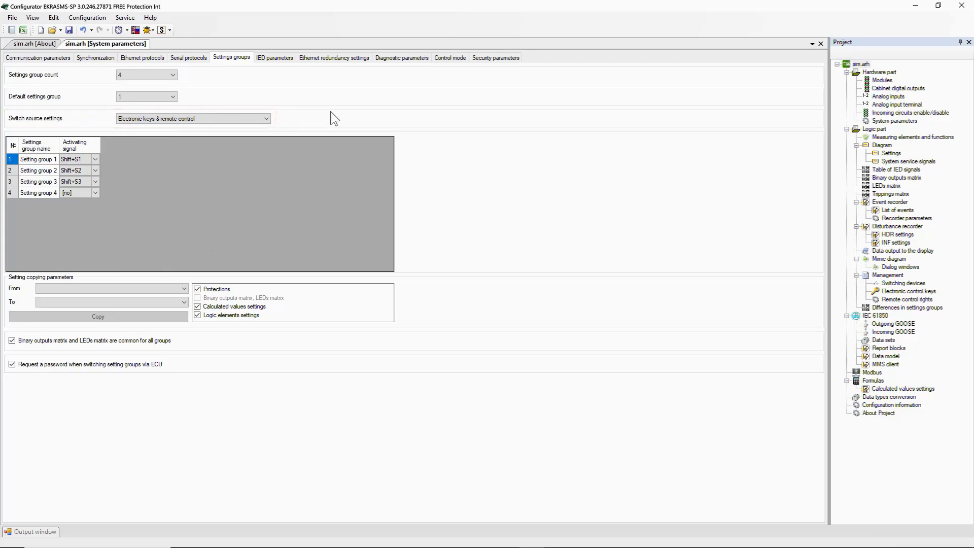
Review the switch source options and the activating signals available for Setting group 4.
{"action": "left_click", "coordinate": [267, 120]}
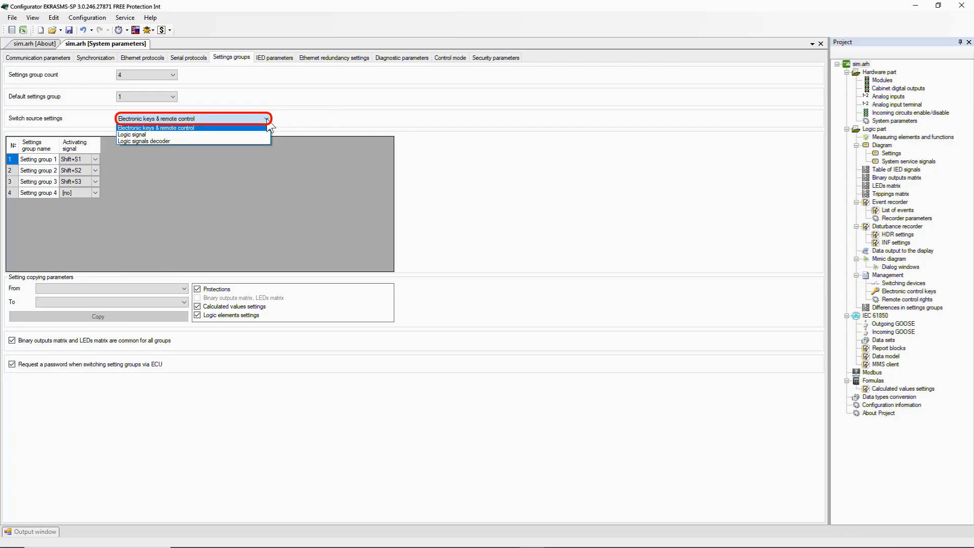
{"action": "left_click", "coordinate": [267, 120]}
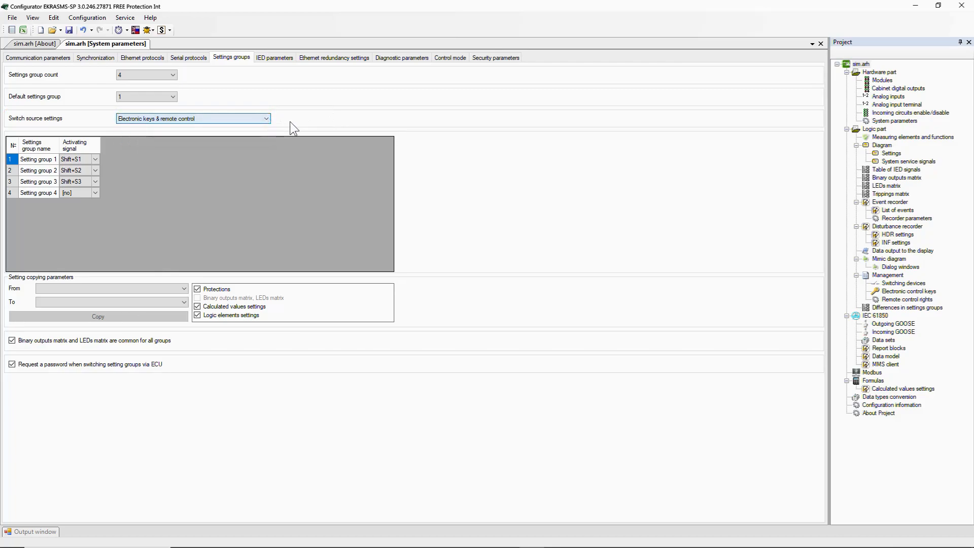
{"action": "left_click", "coordinate": [95, 193]}
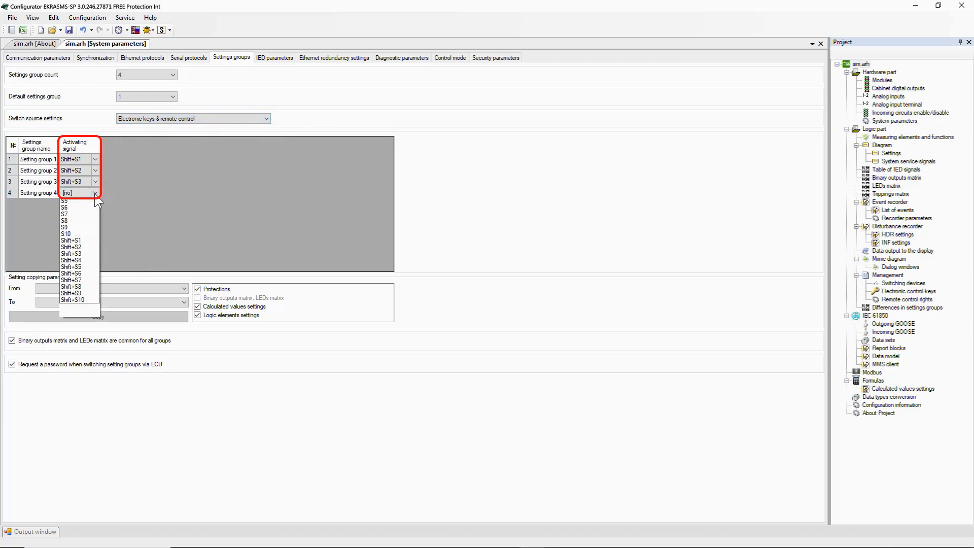
{"action": "left_click", "coordinate": [91, 296]}
{"action": "left_click", "coordinate": [83, 194]}
{"action": "left_click", "coordinate": [82, 202]}
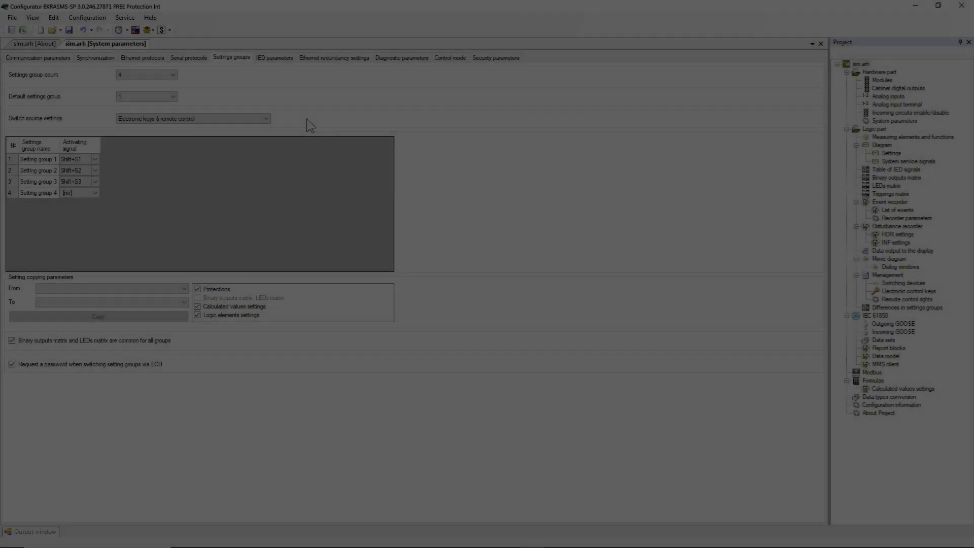
Set the switch source to Logic signal and assign signals 25 to 28 as activating signals for setting groups 1 to 4.
{"action": "left_click", "coordinate": [262, 120]}
{"action": "left_click", "coordinate": [257, 134]}
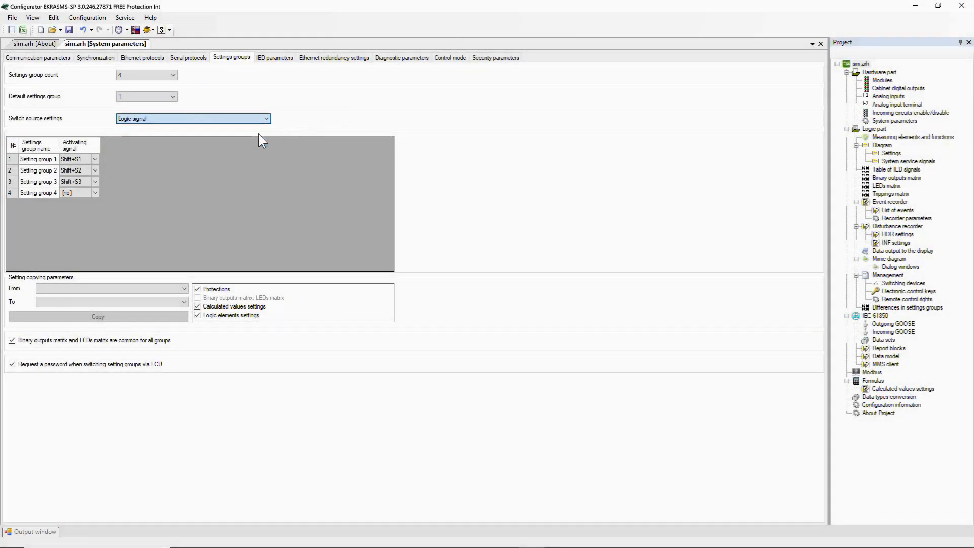
{"action": "left_click", "coordinate": [91, 162]}
{"action": "left_click", "coordinate": [93, 157]}
{"action": "left_click", "coordinate": [96, 174]}
{"action": "left_click", "coordinate": [101, 170]}
{"action": "left_click", "coordinate": [86, 193]}
{"action": "left_click", "coordinate": [101, 182]}
{"action": "left_click", "coordinate": [110, 211]}
{"action": "left_click", "coordinate": [116, 193]}
{"action": "left_click", "coordinate": [86, 225]}
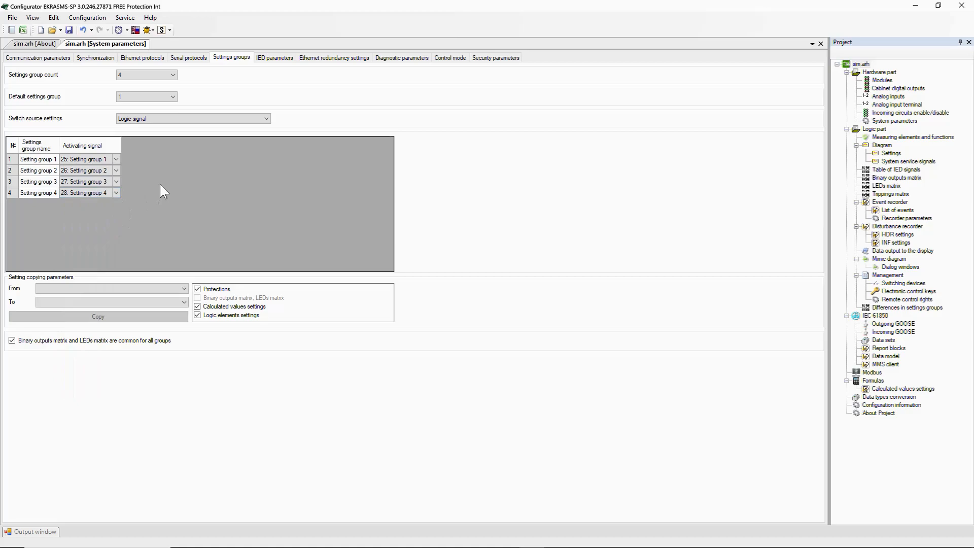
Set the switch source to Logic signals decoder and the settings group count to 8.
{"action": "left_click", "coordinate": [168, 122]}
{"action": "left_click", "coordinate": [166, 140]}
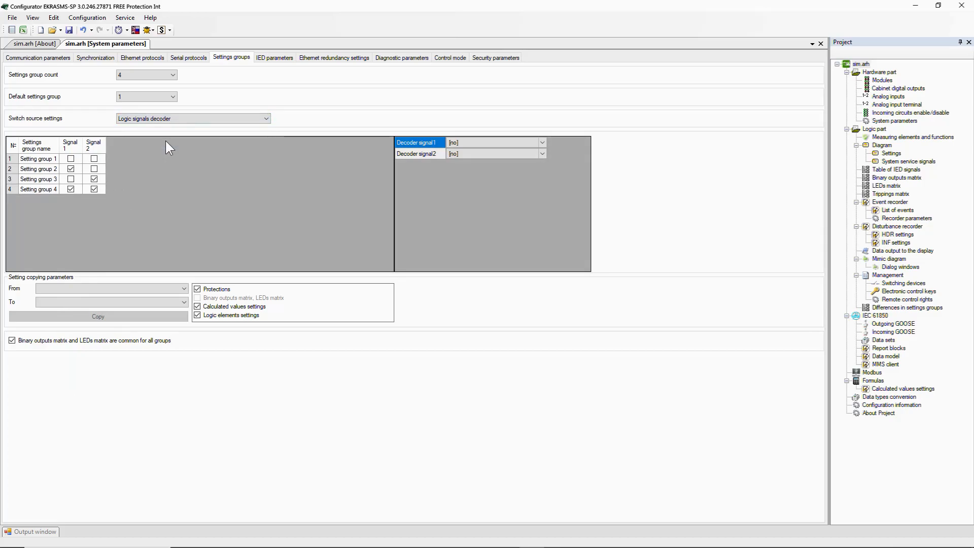
{"action": "left_click", "coordinate": [165, 74]}
{"action": "scroll", "coordinate": [164, 78], "scroll_direction": "up", "scroll_amount": 5}
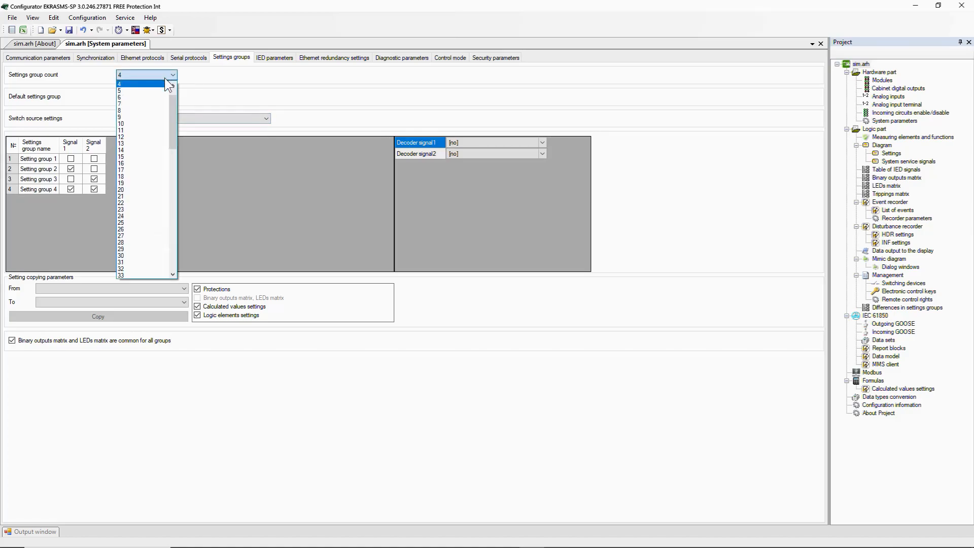
{"action": "left_click", "coordinate": [152, 111]}
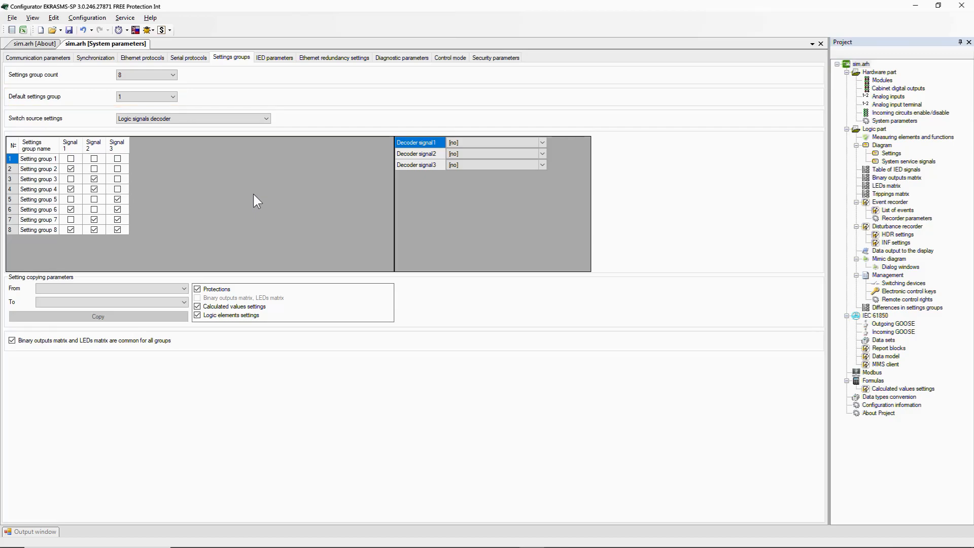
Set the default settings group to 3 and rename the eighth group as Setting group 9.
{"action": "left_click", "coordinate": [170, 97]}
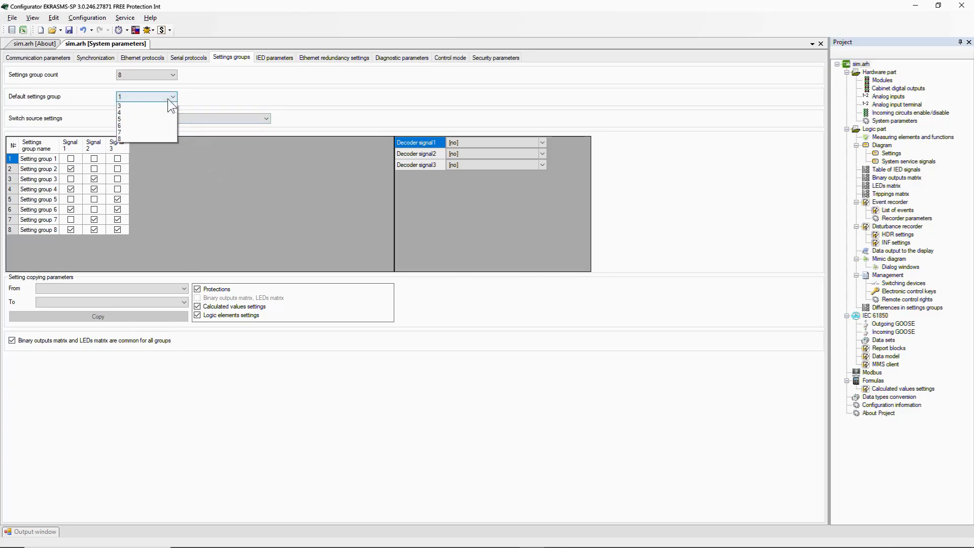
{"action": "left_click", "coordinate": [163, 118]}
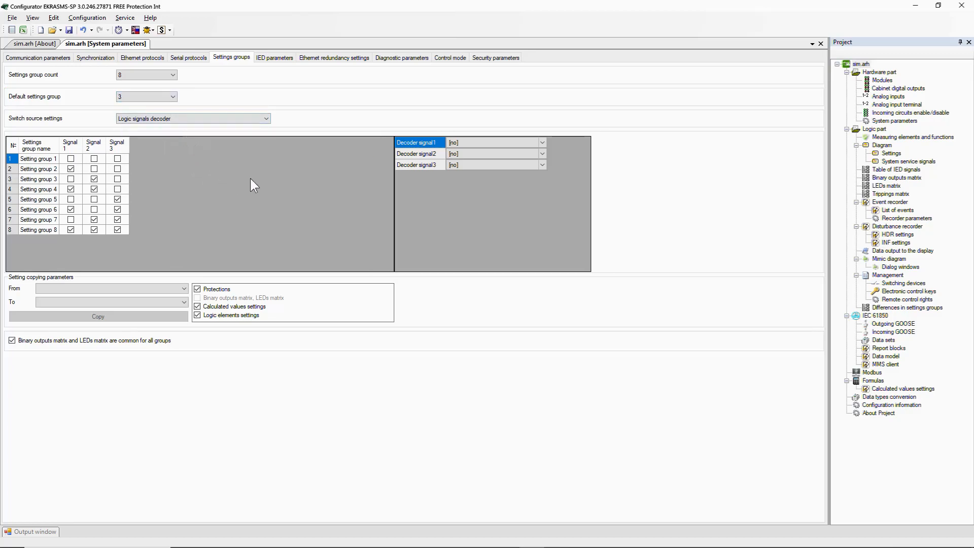
{"action": "left_click", "coordinate": [54, 229]}
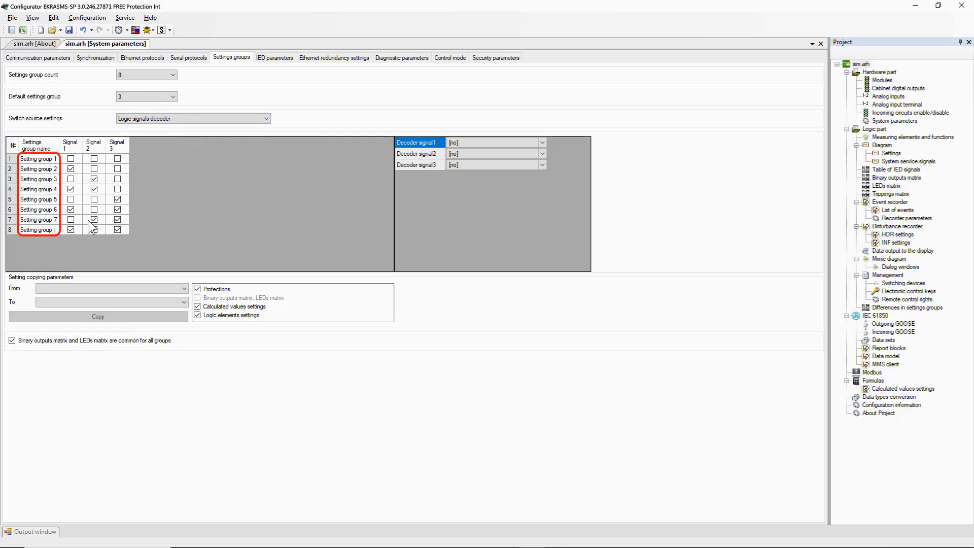
{"action": "type", "text": "9"}
{"action": "key", "text": "Return"}
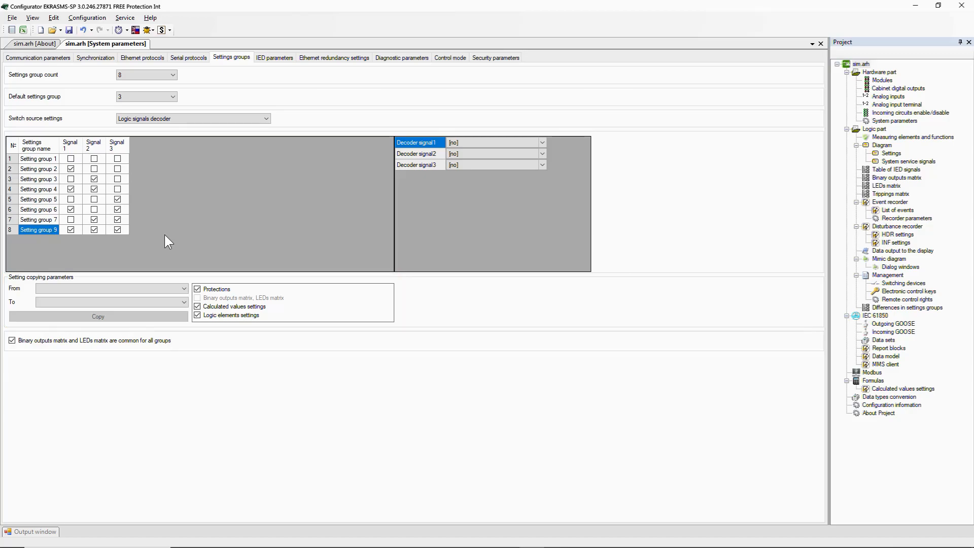
Copy the setting values from Setting group 1 to Setting group 9.
{"action": "left_click", "coordinate": [159, 288]}
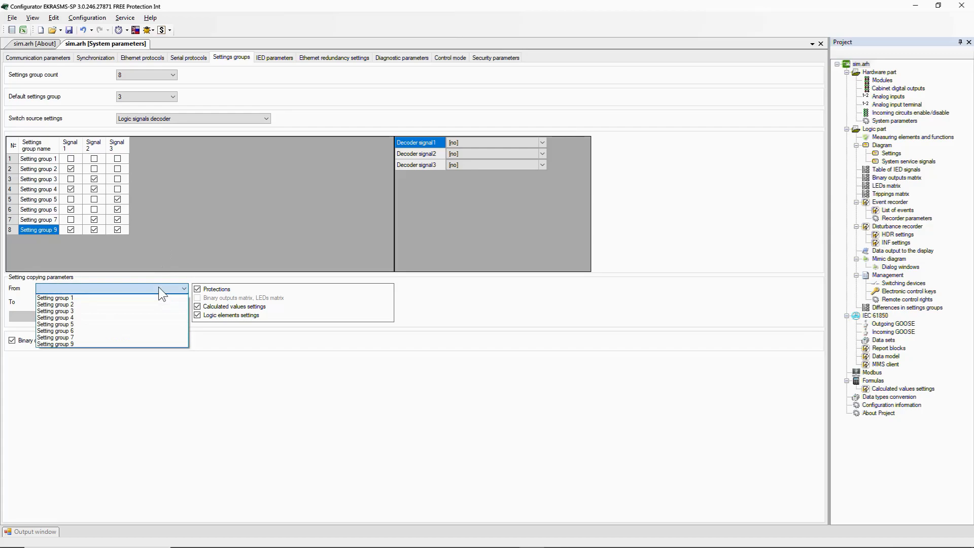
{"action": "left_click", "coordinate": [155, 300]}
{"action": "left_click", "coordinate": [155, 301]}
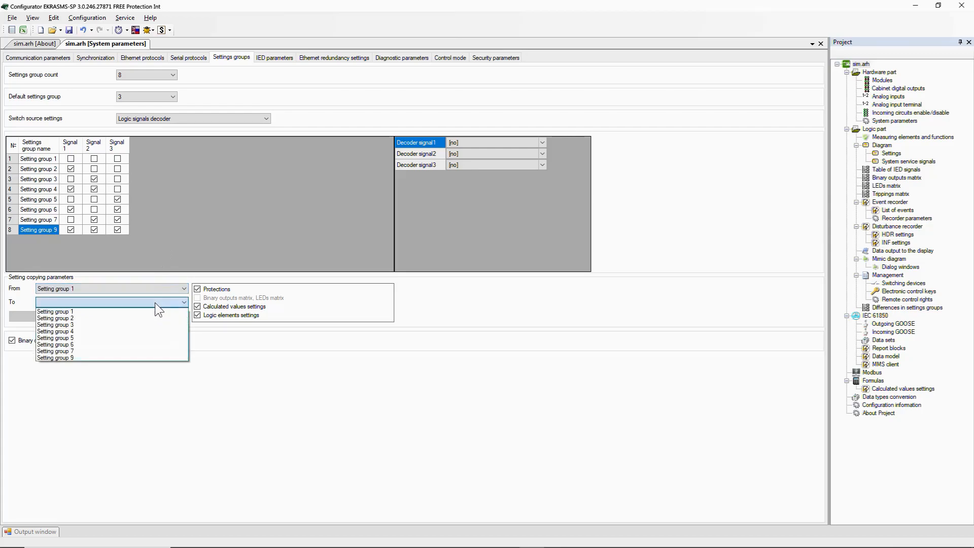
{"action": "left_click", "coordinate": [135, 356]}
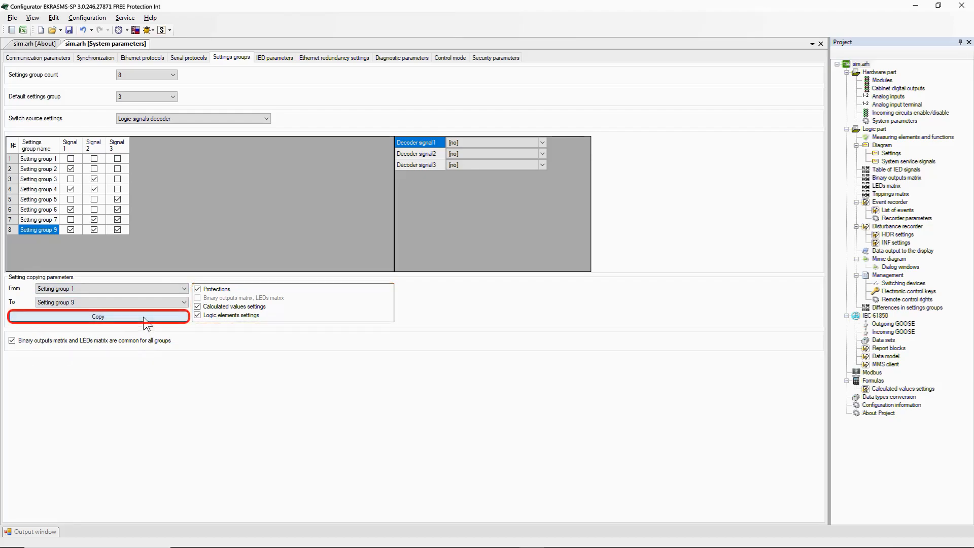
{"action": "left_click", "coordinate": [144, 317]}
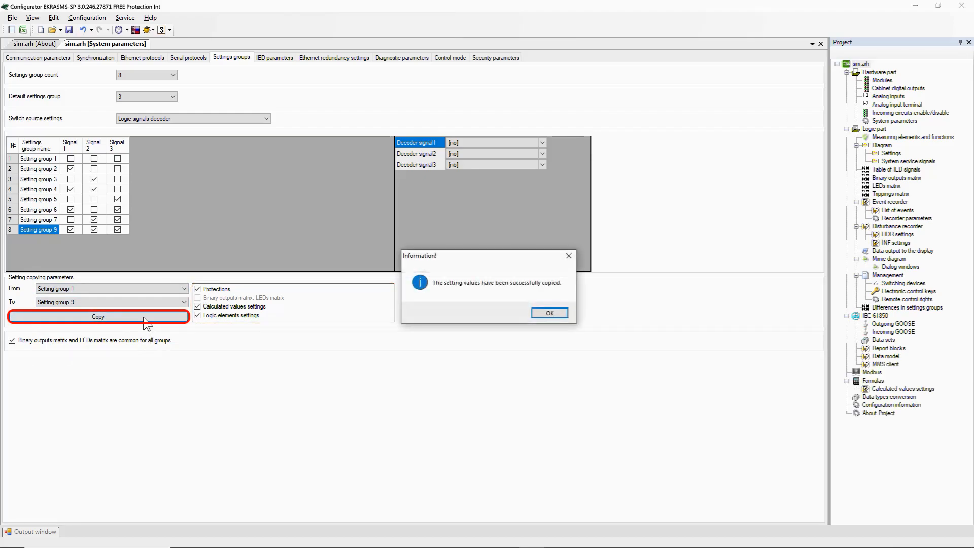
{"action": "left_click", "coordinate": [549, 312]}
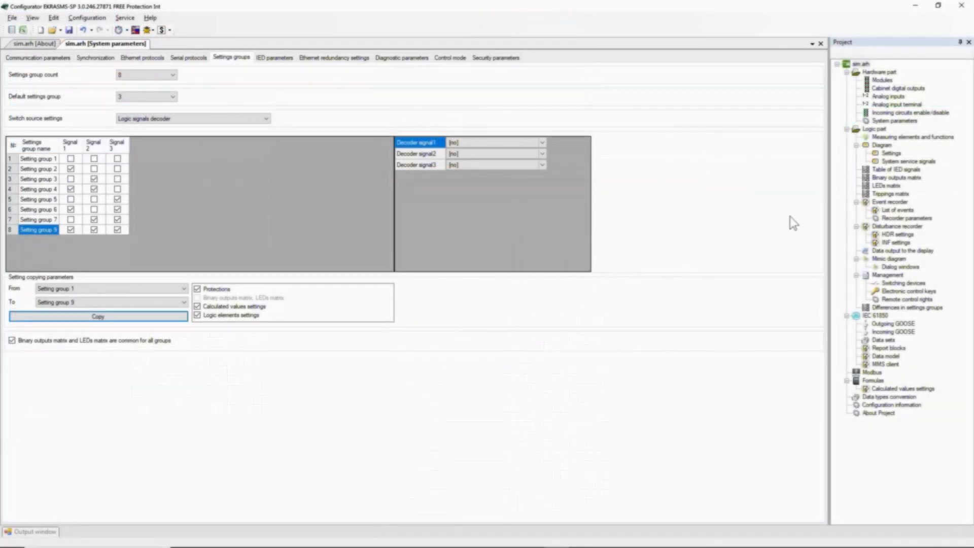
Open the logic diagram's settings and make the first T_Ctrl_Cmd_Fail time delay individual for each setting group.
{"action": "left_click", "coordinate": [892, 154]}
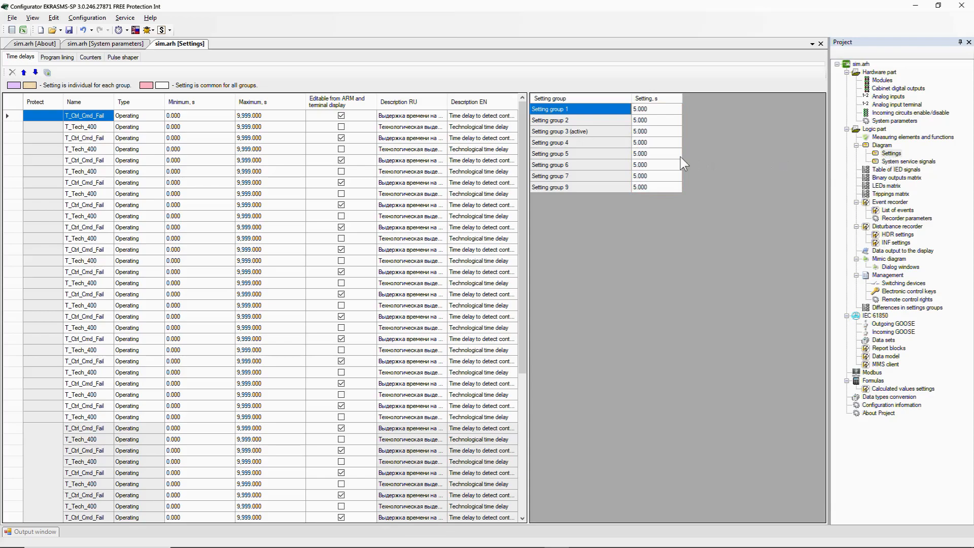
{"action": "double_click", "coordinate": [607, 157]}
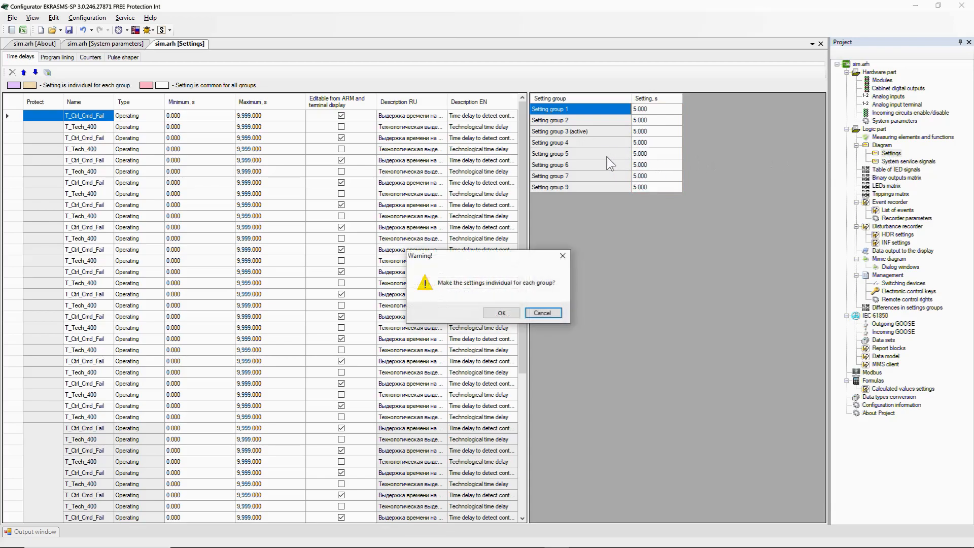
{"action": "left_click", "coordinate": [501, 313]}
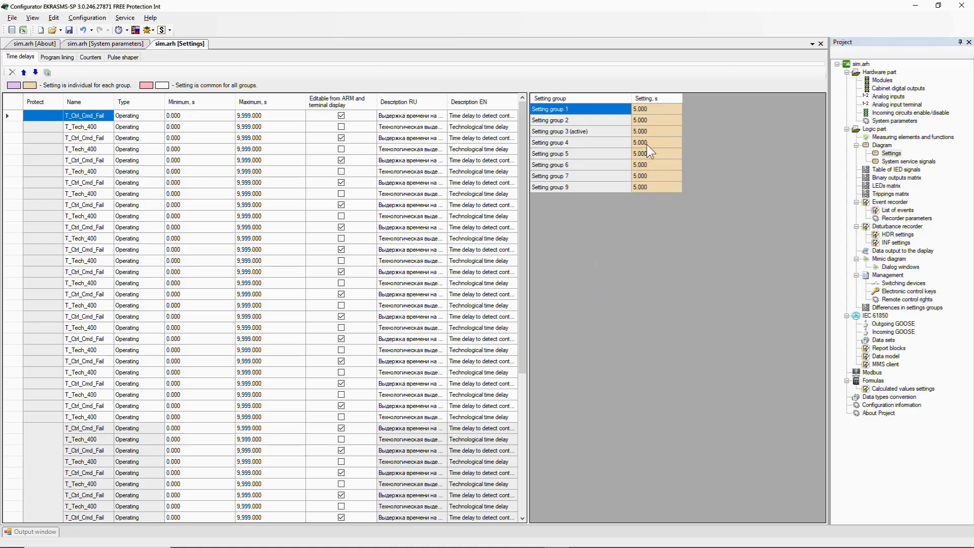
Set the T_Ctrl_Cmd_Fail time delay of active Setting group 3 to 10 s and save the project.
{"action": "left_click", "coordinate": [655, 131]}
{"action": "left_click", "coordinate": [656, 131]}
{"action": "type", "text": "1"}
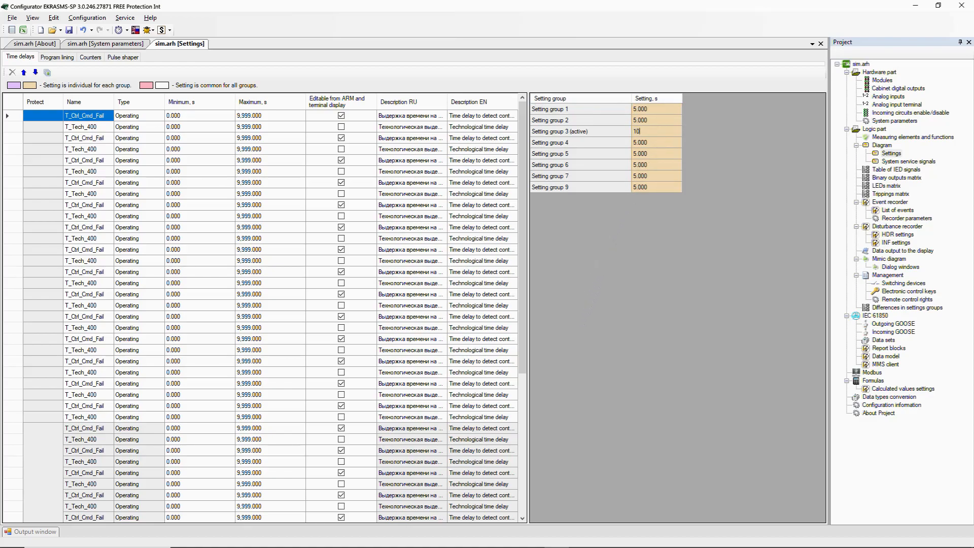
{"action": "type", "text": "0"}
{"action": "key", "text": "Return"}
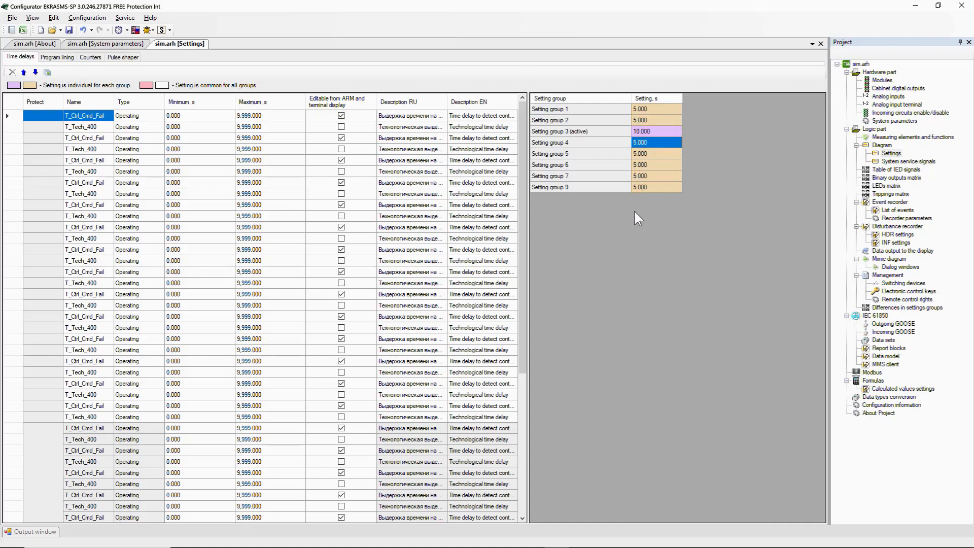
{"action": "left_click", "coordinate": [73, 34]}
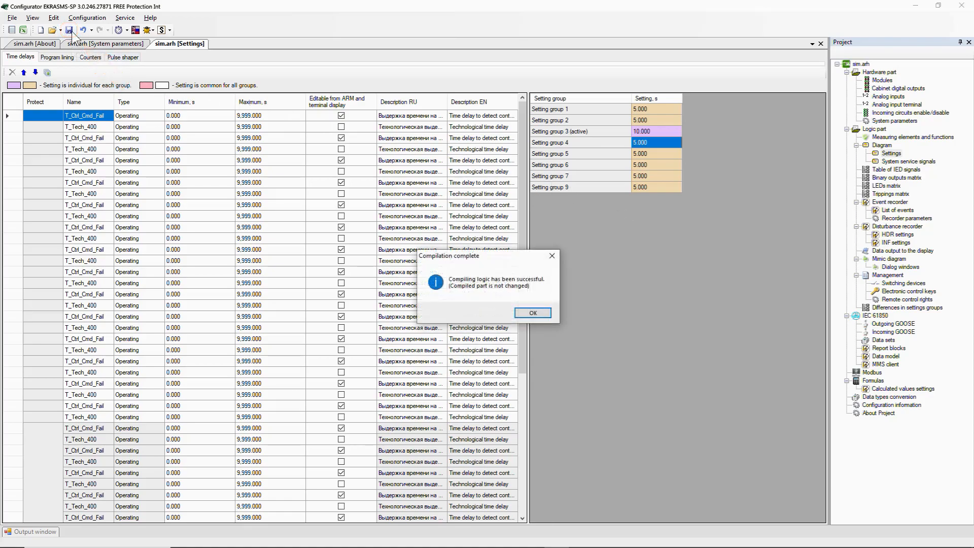
{"action": "left_click", "coordinate": [533, 313]}
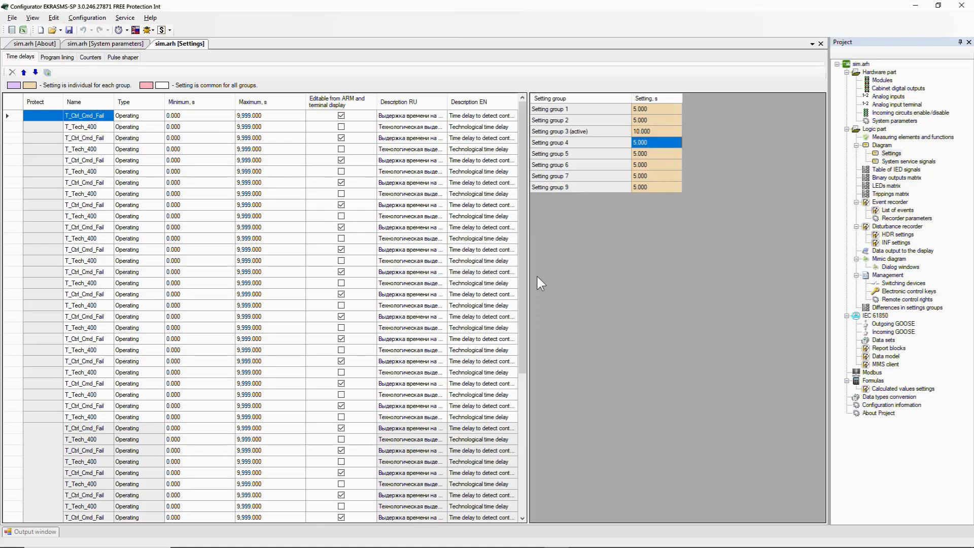
Make the T_Ctrl_Cmd_Fail time delay common for all setting groups at 10 s.
{"action": "double_click", "coordinate": [577, 160]}
{"action": "left_click", "coordinate": [509, 277]}
{"action": "left_click", "coordinate": [486, 292]}
{"action": "left_click", "coordinate": [487, 291]}
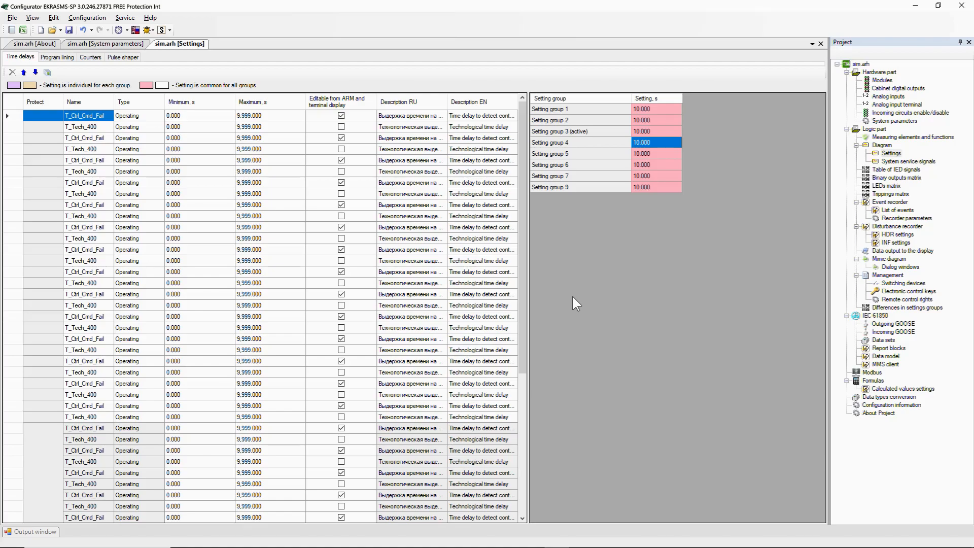
Save the project with the common time delay setting.
{"action": "left_click", "coordinate": [13, 18]}
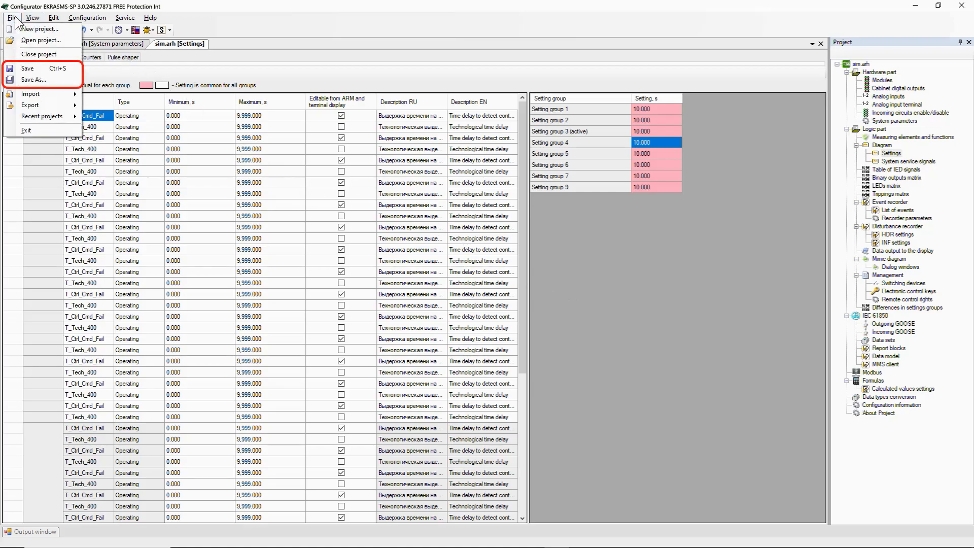
{"action": "left_click", "coordinate": [13, 18]}
{"action": "left_click", "coordinate": [73, 33]}
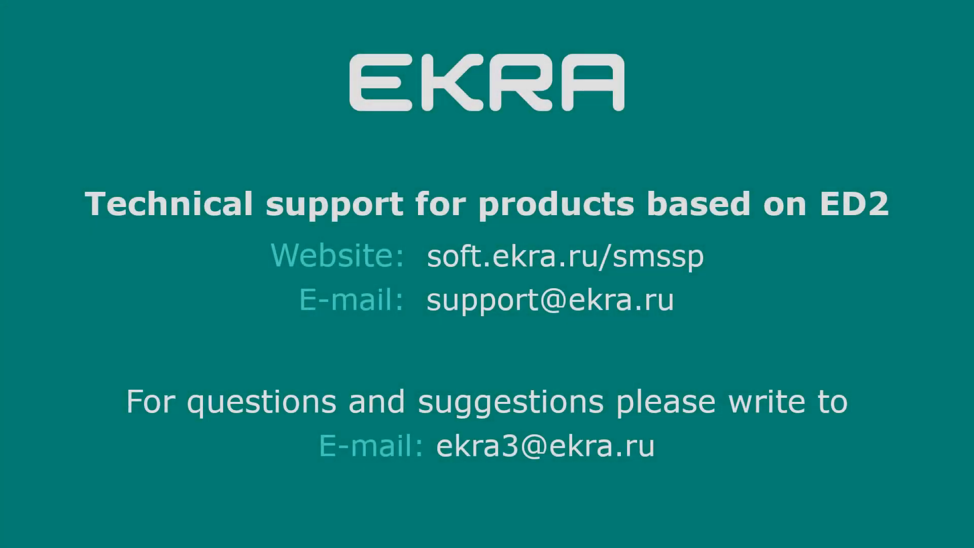